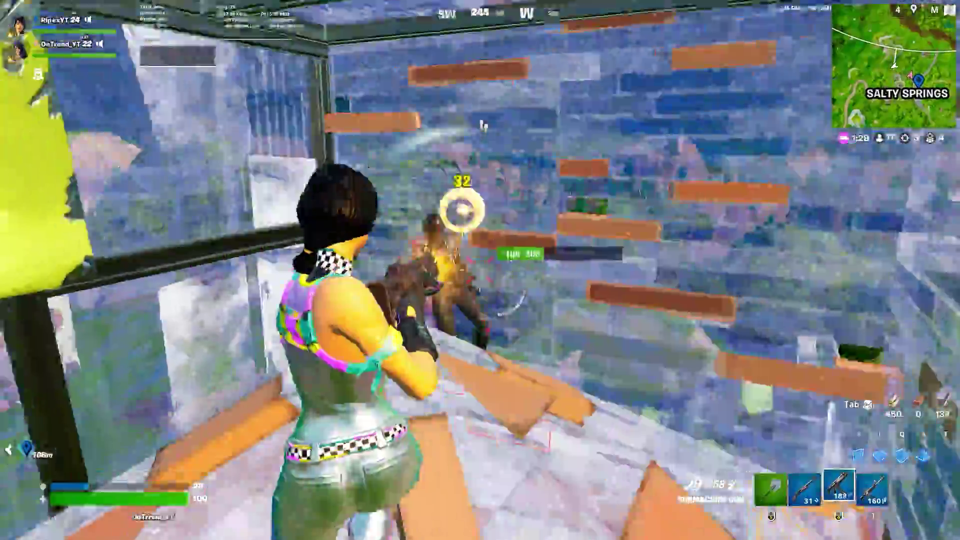
# Step: Knock down the opponent with a shotgun headshot, then build walls and ramps to climb up
pyautogui.click(480, 269)
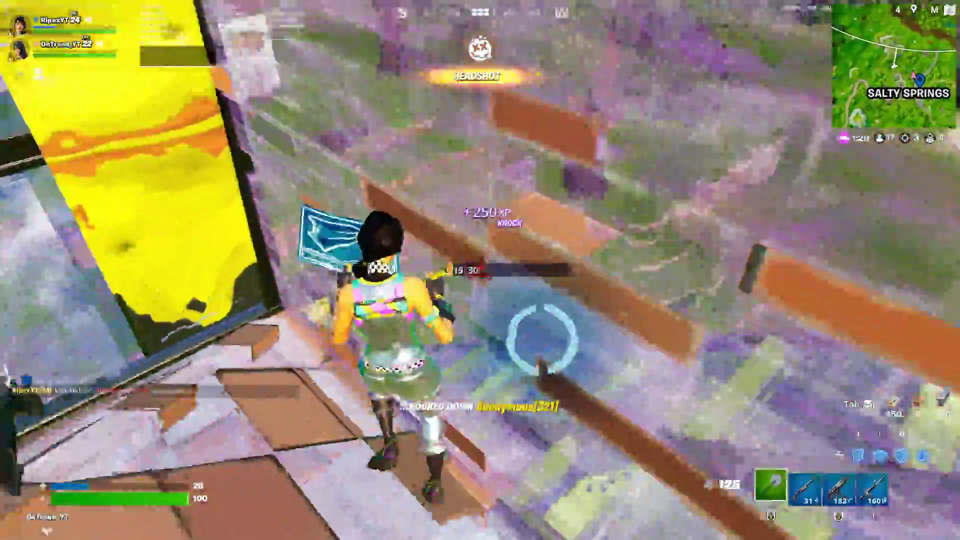
pyautogui.click(480, 270)
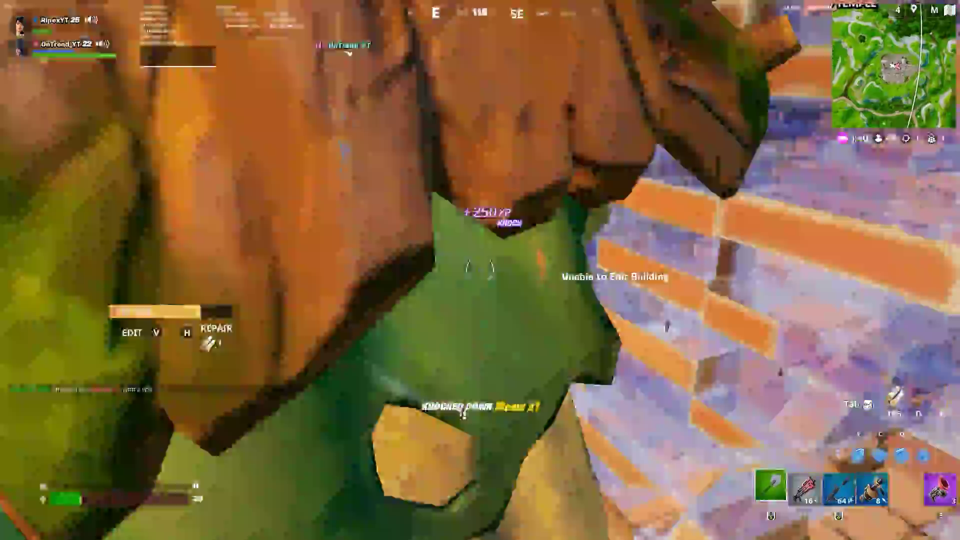
pyautogui.click(481, 270)
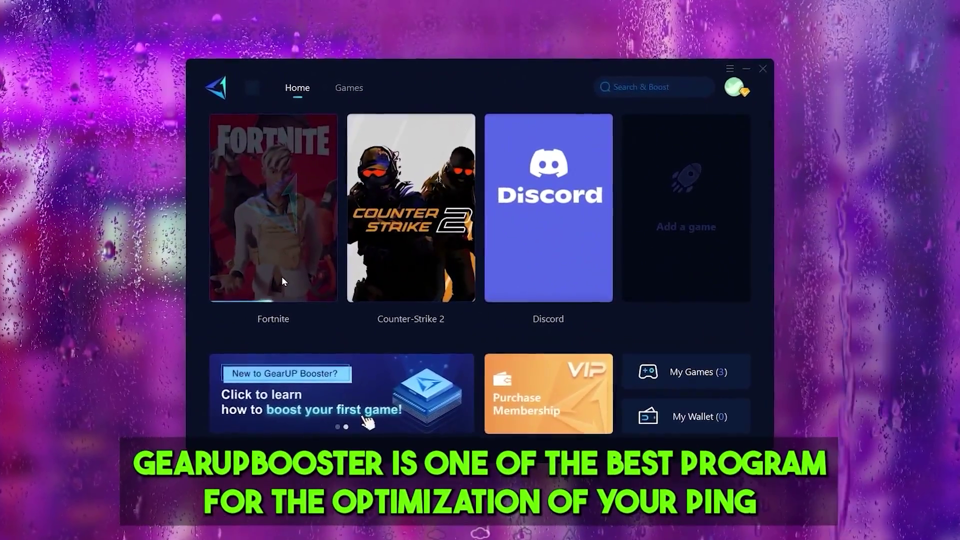
# Step: Open a game's boosting page from the GearUP Booster home screen
pyautogui.click(282, 279)
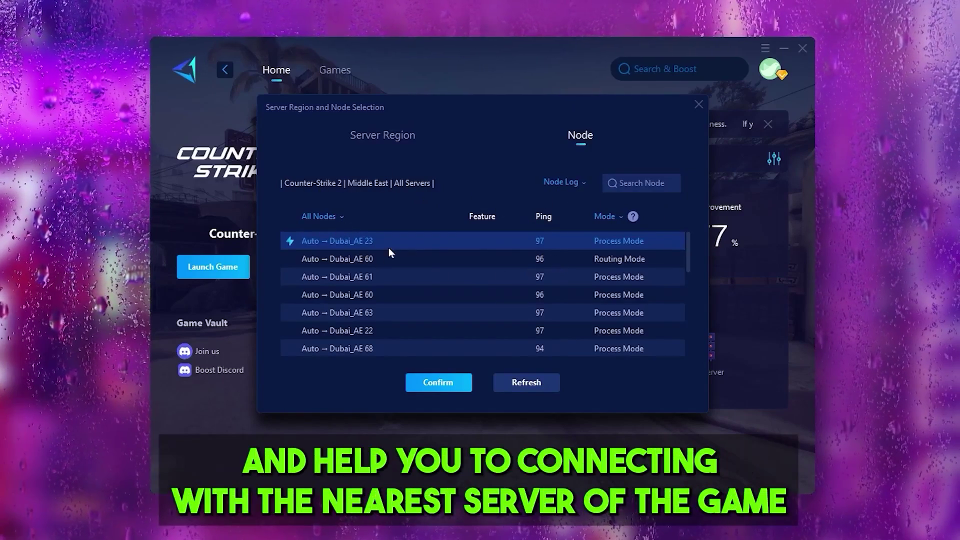
pyautogui.scroll(-2, 375, 270)
pyautogui.scroll(-2, 404, 299)
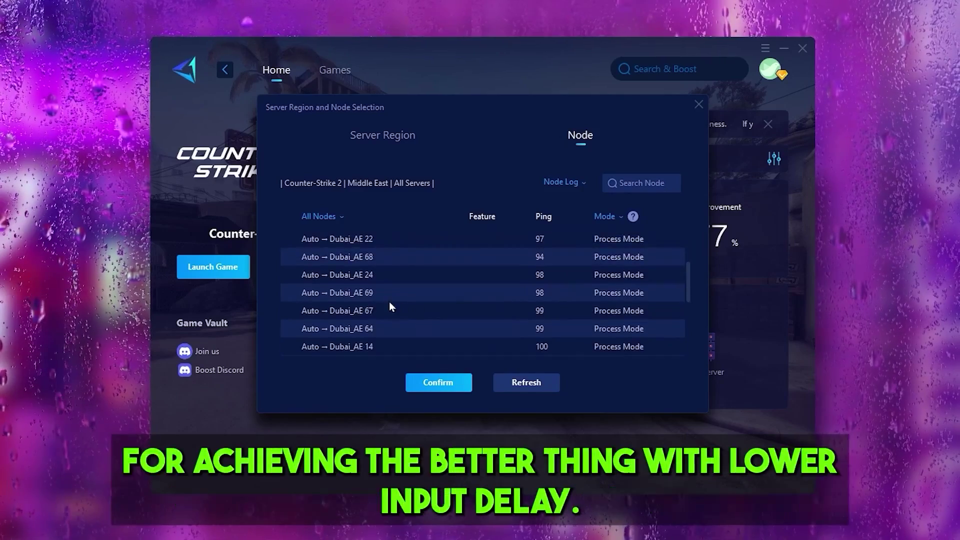
pyautogui.scroll(-2, 390, 300)
pyautogui.scroll(-2, 396, 296)
pyautogui.scroll(-1, 395, 297)
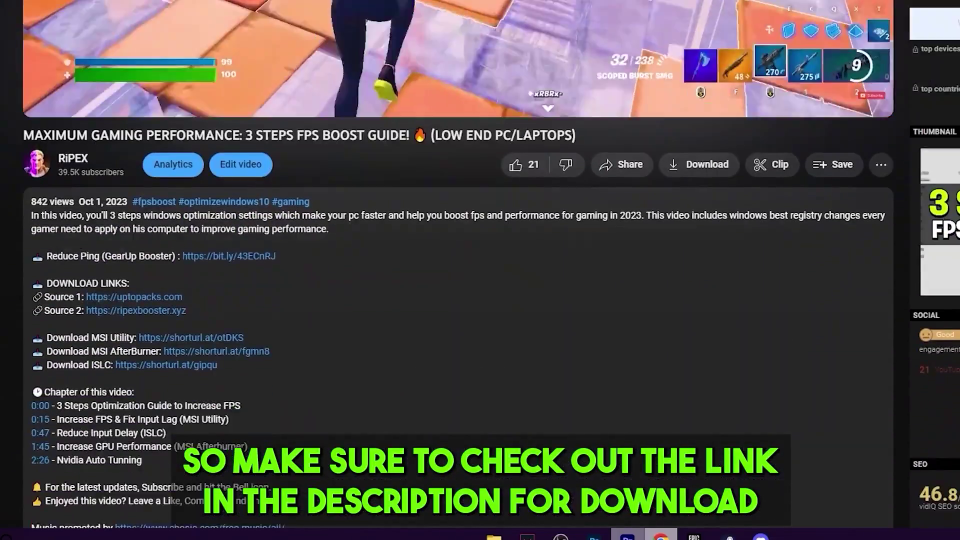
pyautogui.scroll(-1, 233, 198)
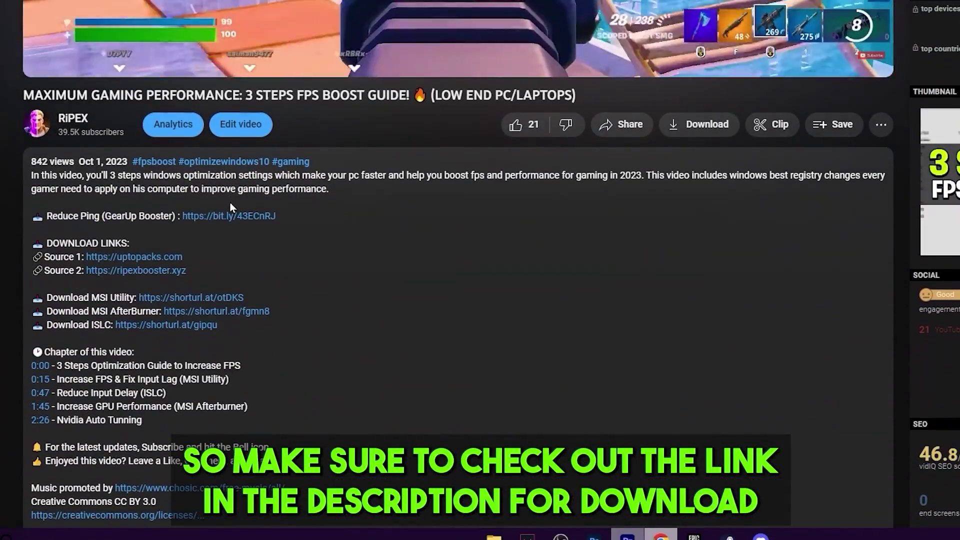
pyautogui.click(229, 214)
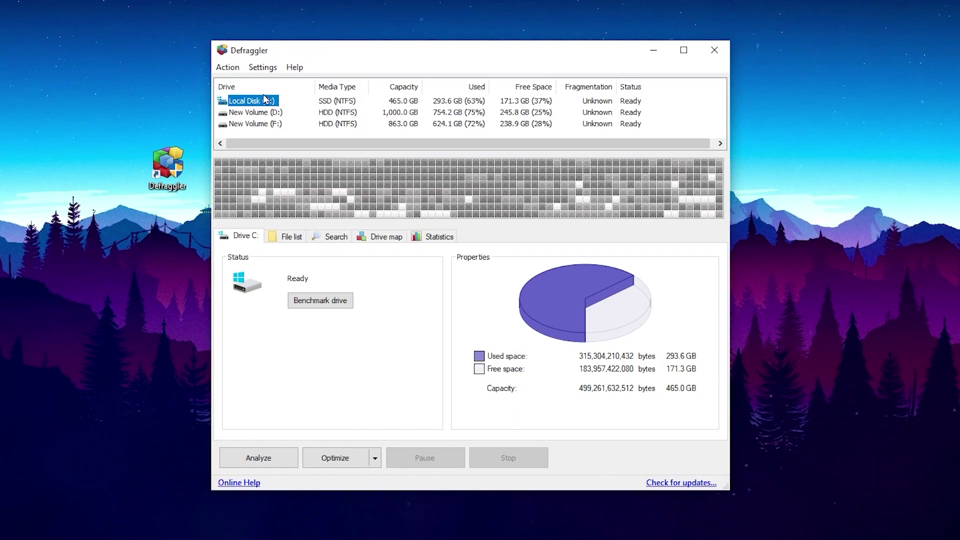
# Step: Optimize Local Disk (C:), accepting both prompts, and minimize Defraggler while it runs
pyautogui.click(343, 460)
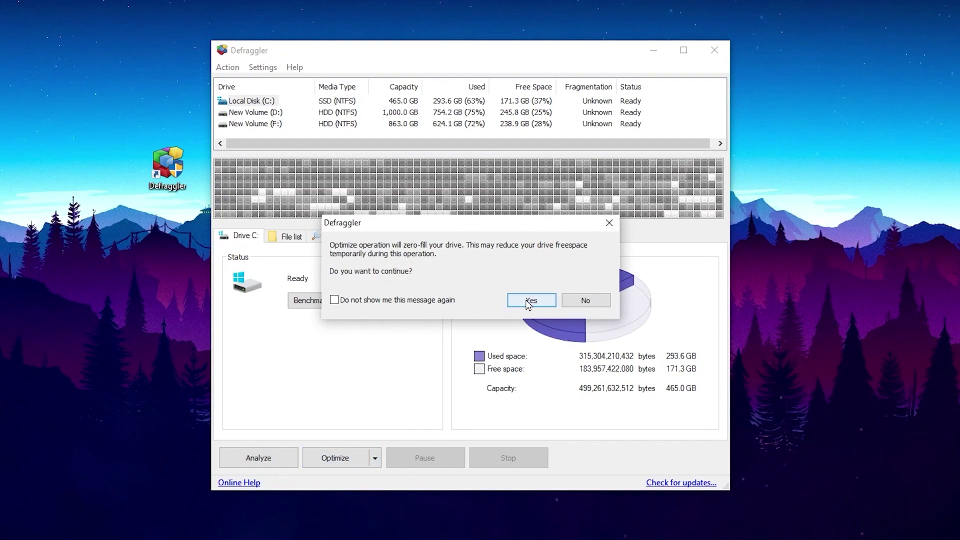
pyautogui.click(531, 300)
pyautogui.click(456, 301)
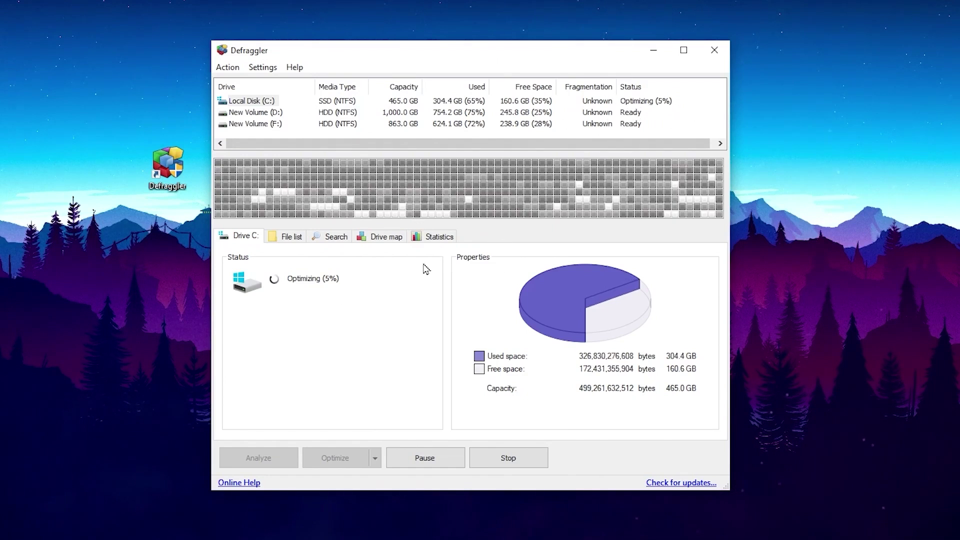
pyautogui.click(653, 51)
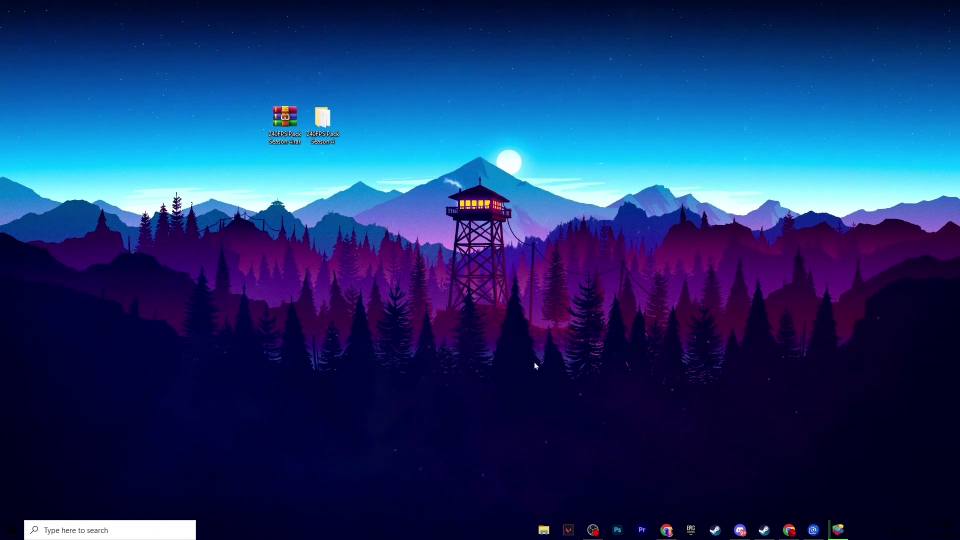
# Step: Open the 240FPS Pack Season 4 folder from the desktop
pyautogui.click(666, 531)
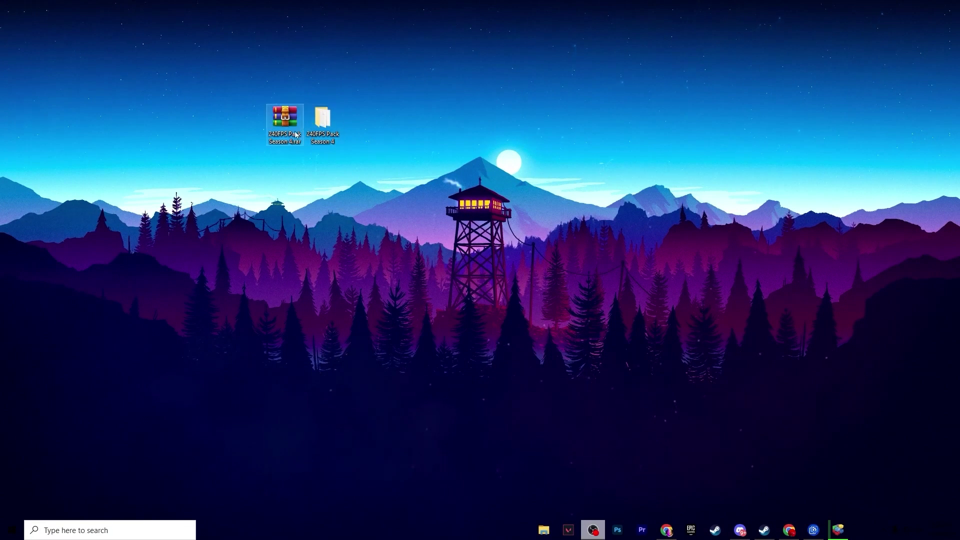
pyautogui.click(318, 121)
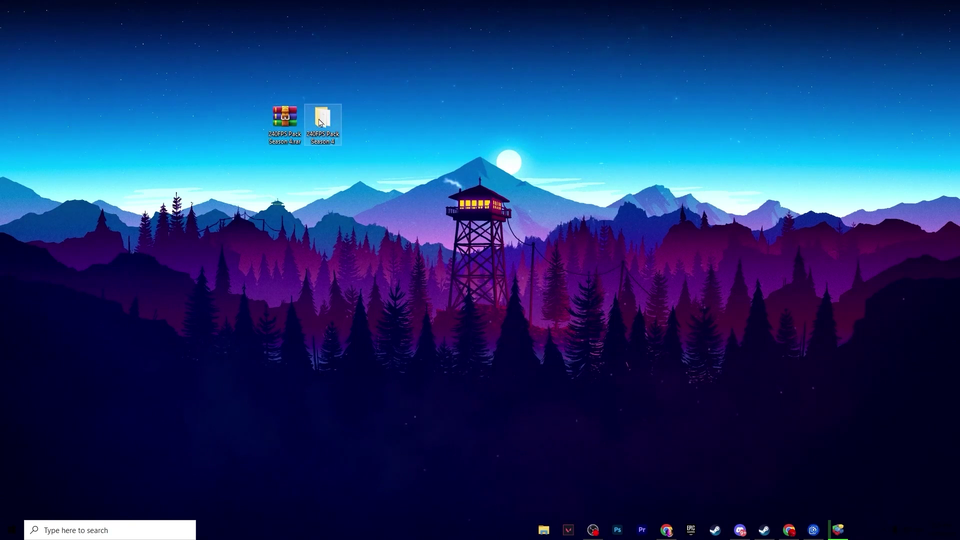
pyautogui.doubleClick(320, 122)
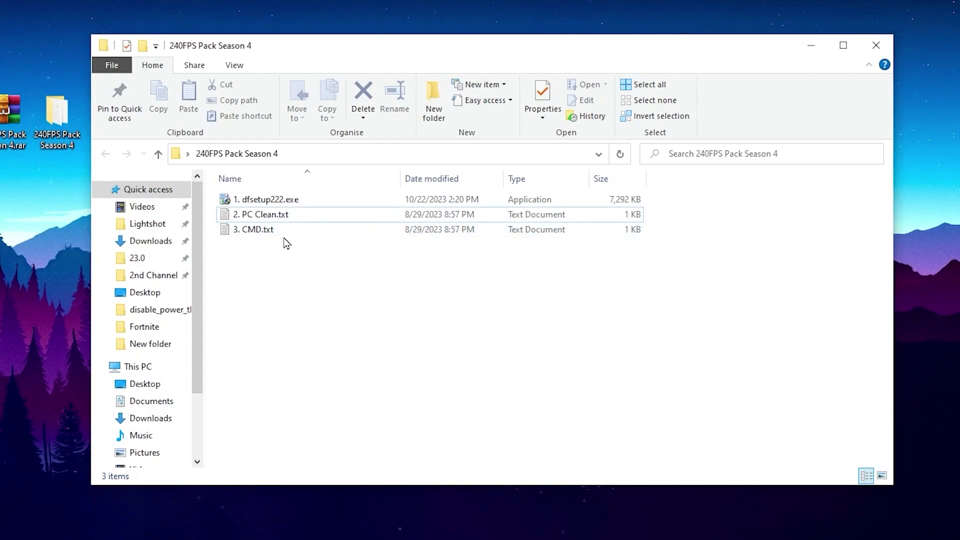
# Step: Save PC Clean.txt from Notepad as the batch file '2. PC Clean.bat' using All Files type
pyautogui.click(295, 217)
pyautogui.doubleClick(295, 217)
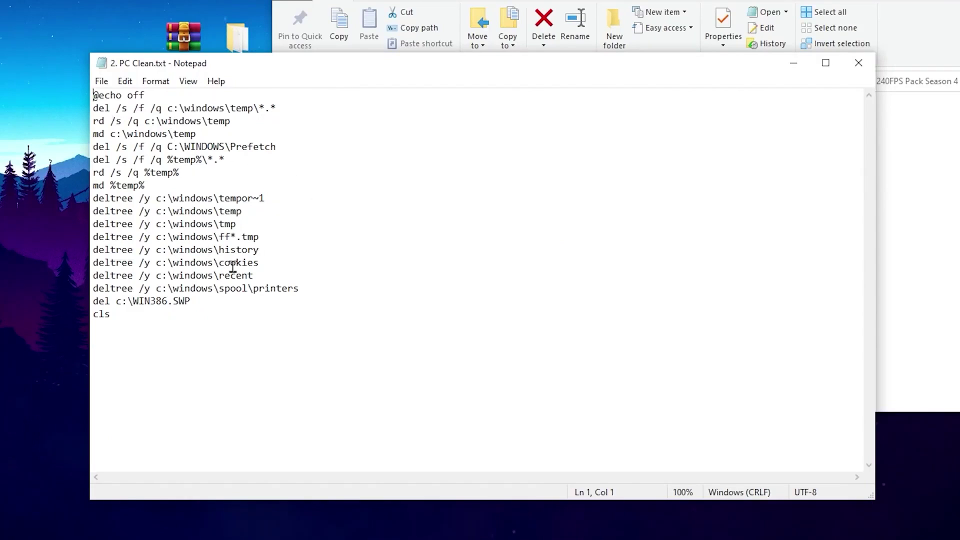
pyautogui.click(102, 83)
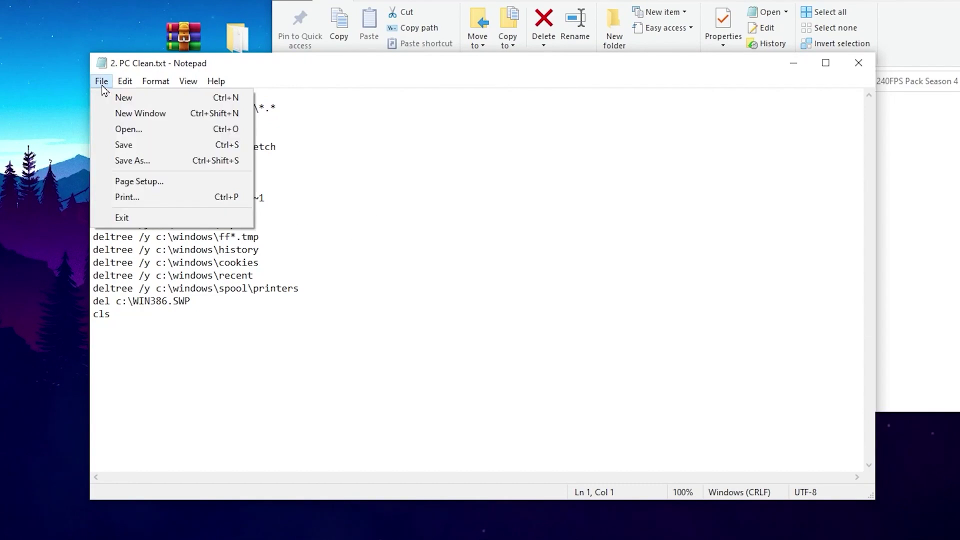
pyautogui.click(142, 163)
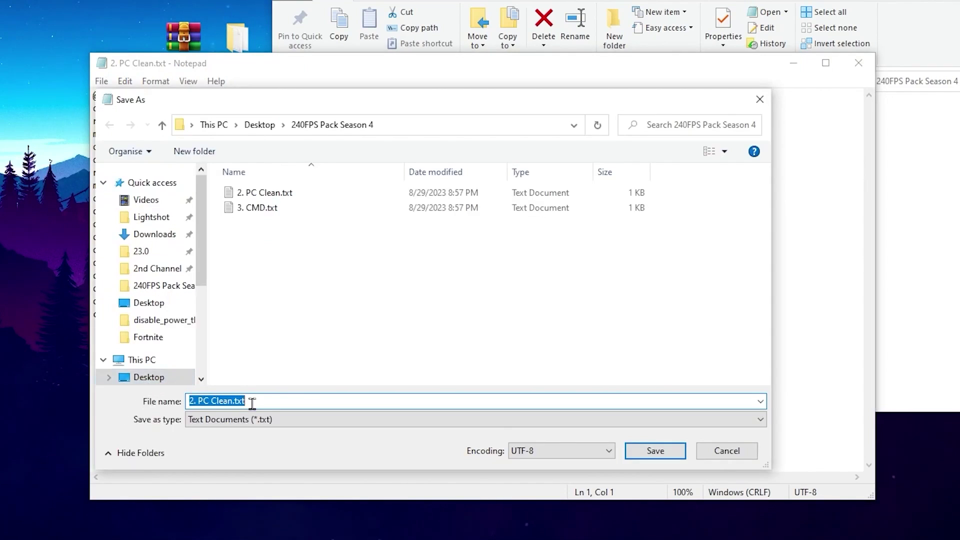
pyautogui.click(256, 401)
pyautogui.press('BackSpace')
pyautogui.press('BackSpace')
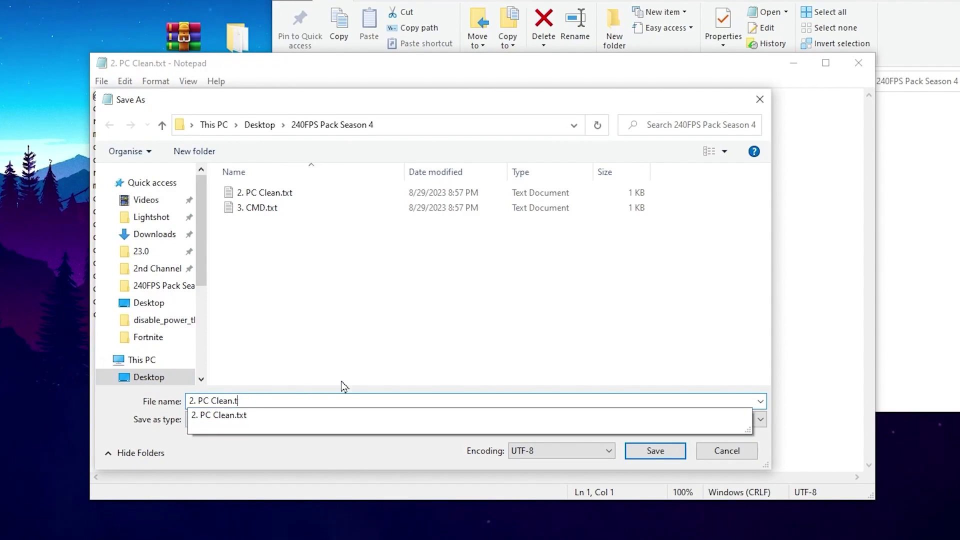
pyautogui.write('bat')
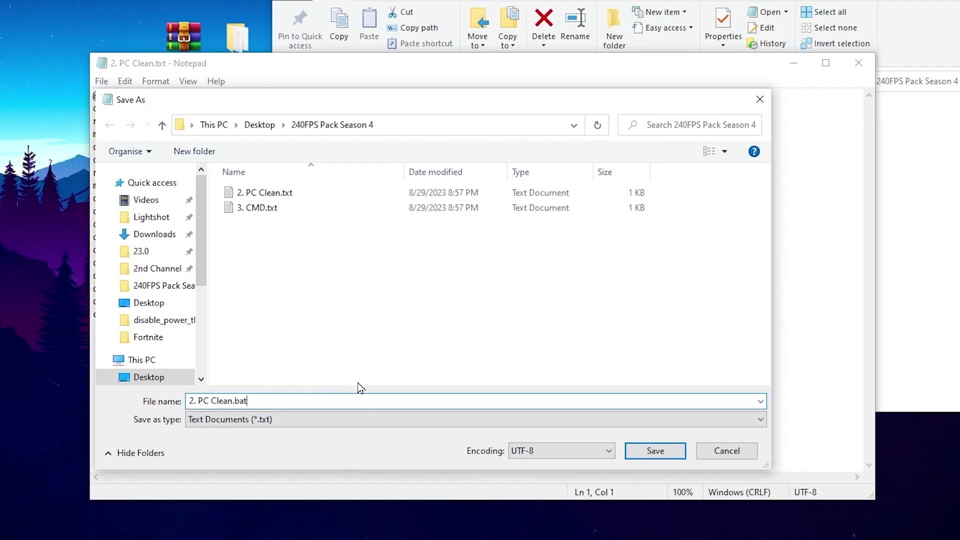
pyautogui.click(233, 421)
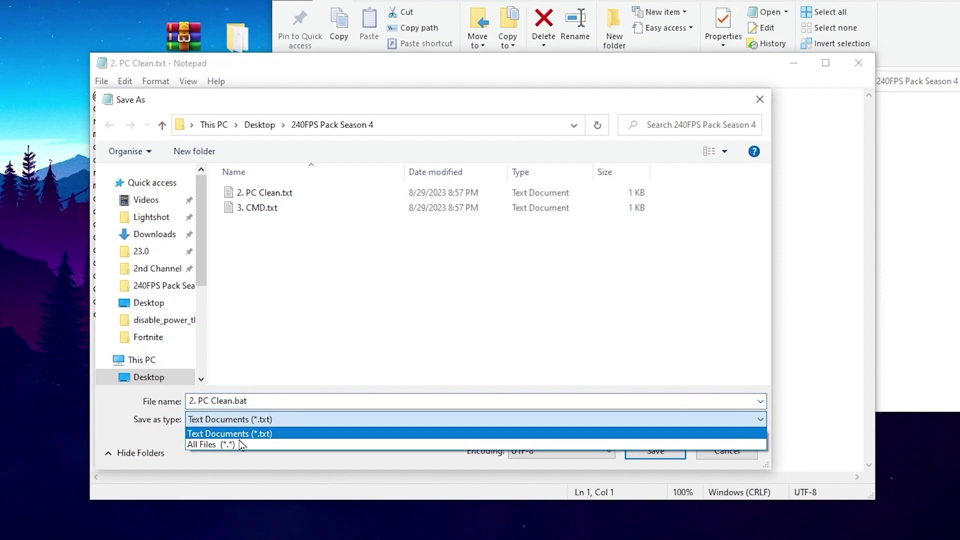
pyautogui.click(242, 445)
pyautogui.click(654, 455)
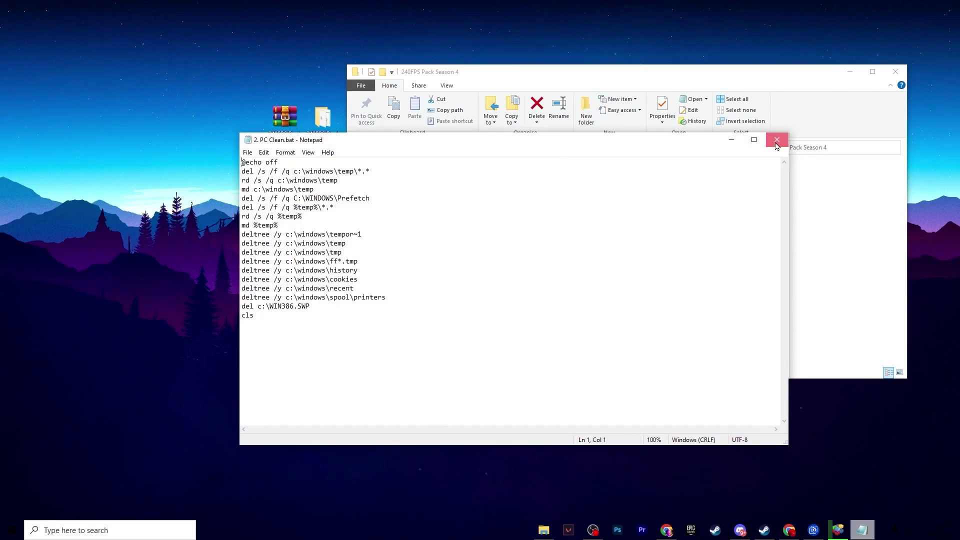
# Step: Close Notepad and run 2. PC Clean.bat as administrator, approving the UAC prompt
pyautogui.click(775, 139)
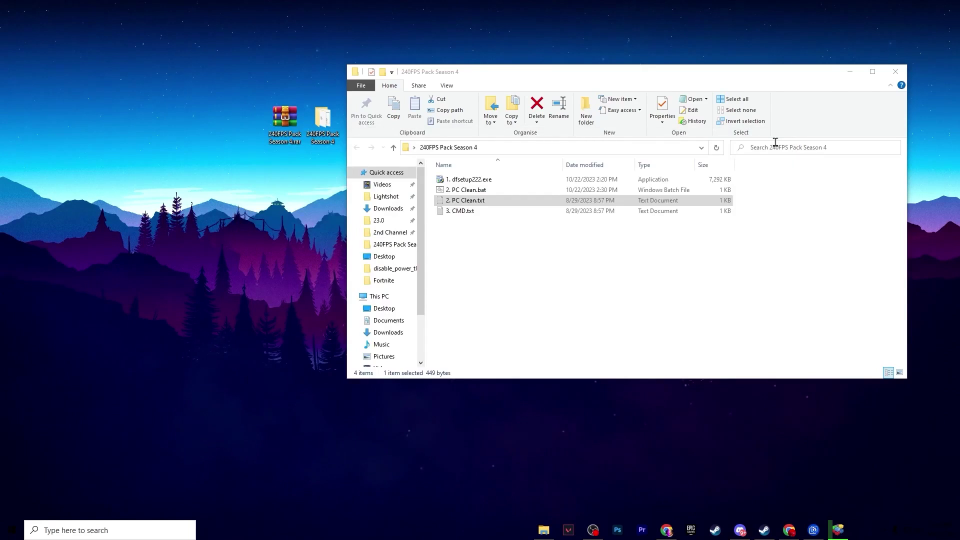
pyautogui.click(458, 194)
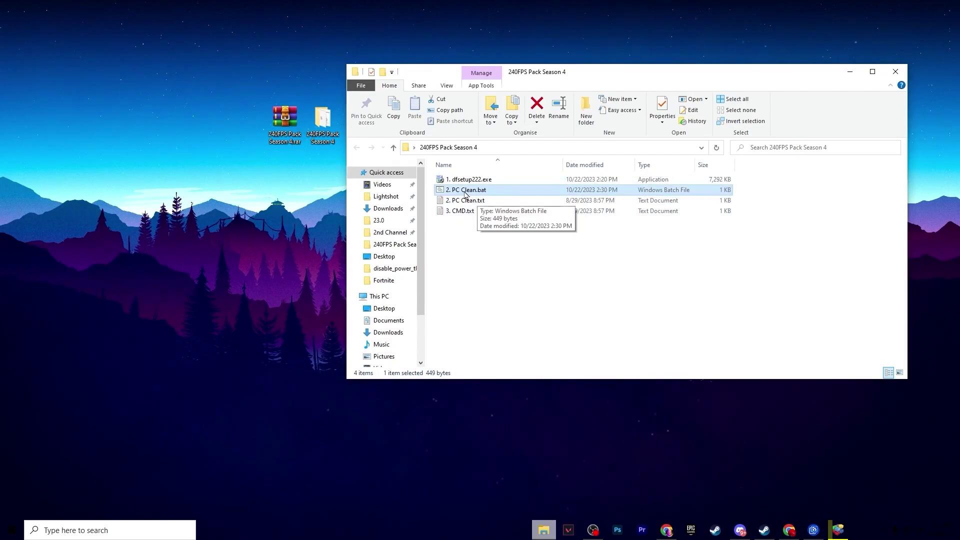
pyautogui.rightClick(464, 193)
pyautogui.click(510, 230)
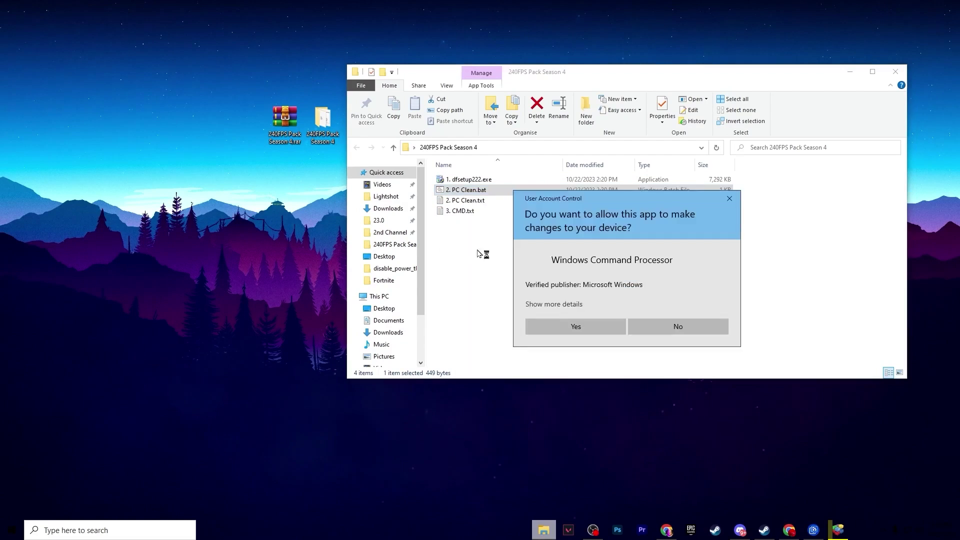
pyautogui.click(571, 326)
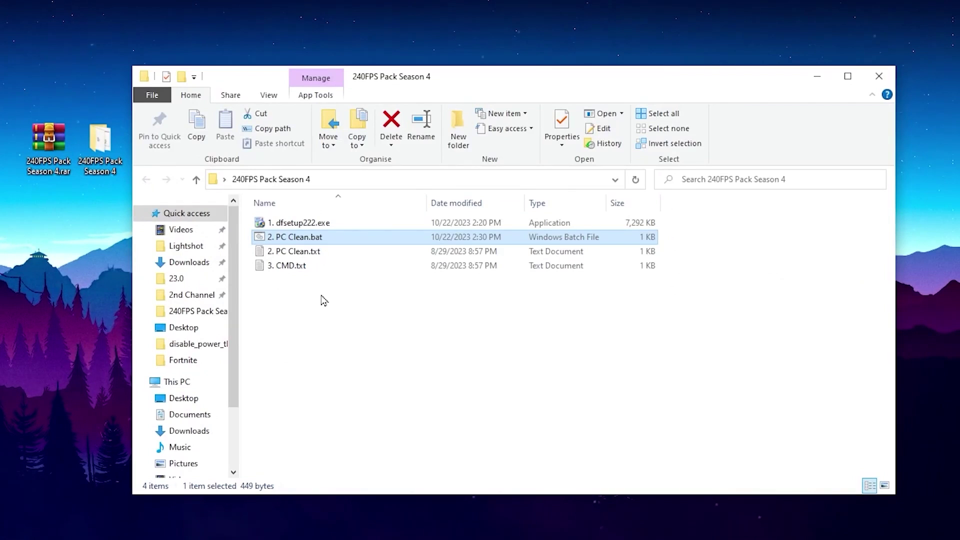
# Step: Open 3. CMD.txt and launch Command Prompt as administrator
pyautogui.doubleClick(291, 266)
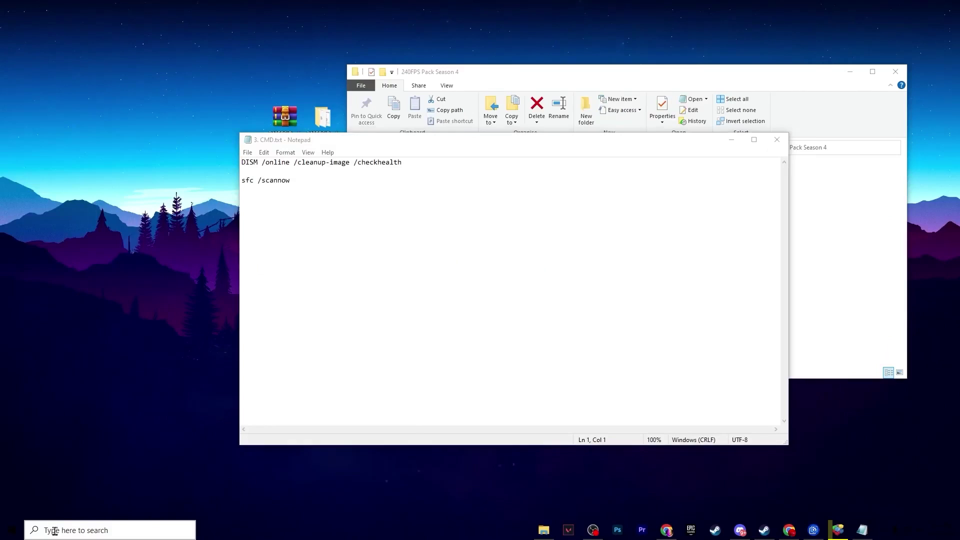
pyautogui.click(56, 528)
pyautogui.write('cmd')
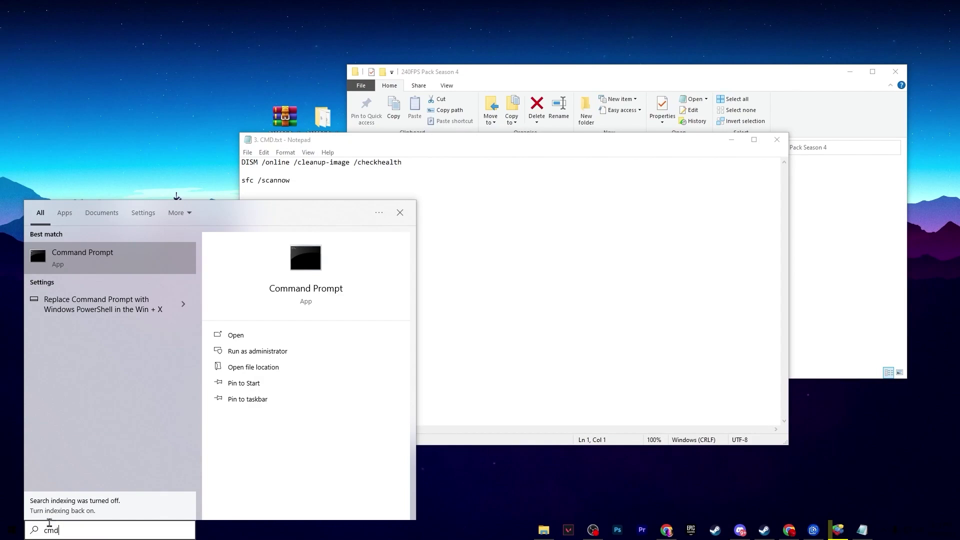
pyautogui.click(241, 351)
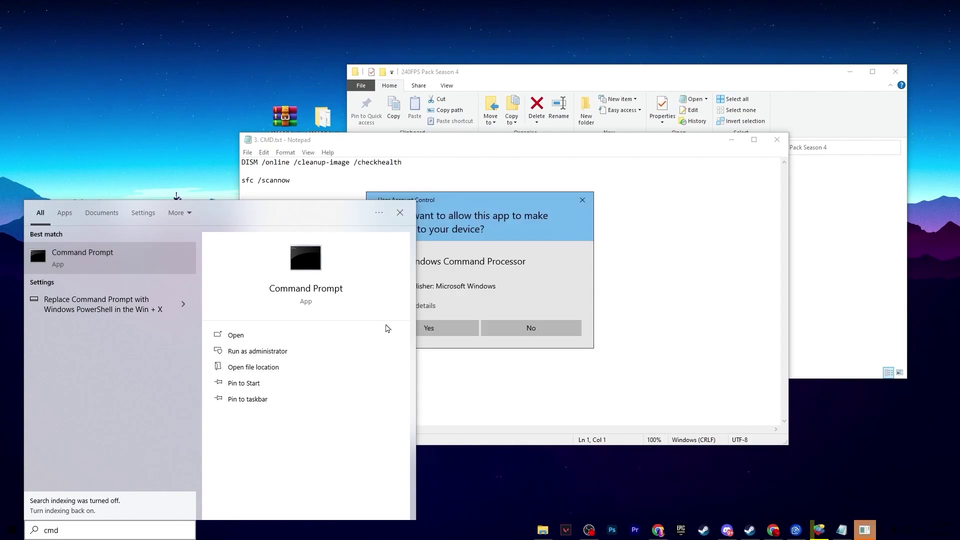
pyautogui.click(440, 328)
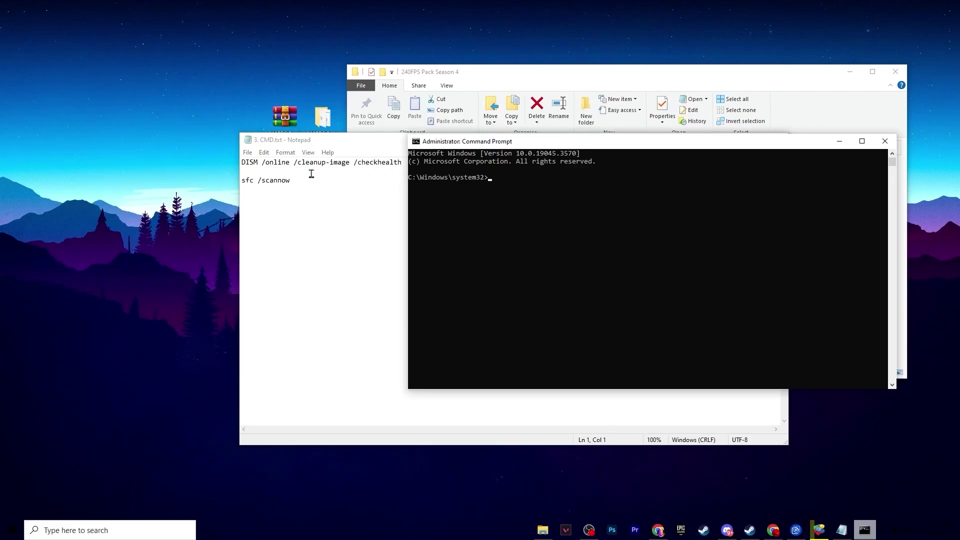
# Step: Copy the DISM checkhealth line from CMD.txt and paste it into Command Prompt
pyautogui.moveTo(242, 162); pyautogui.dragTo(417, 163)
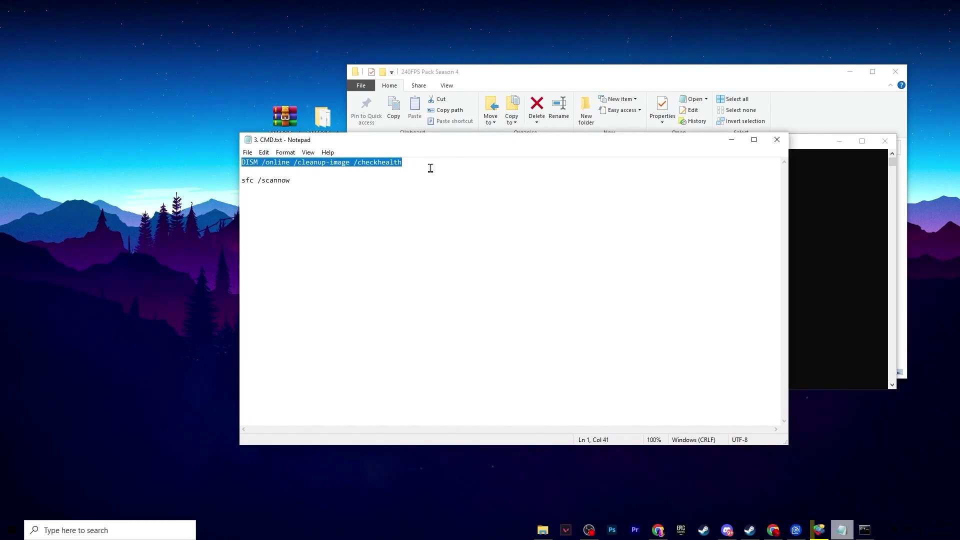
pyautogui.click(829, 222)
pyautogui.rightClick(571, 188)
pyautogui.press('Return')
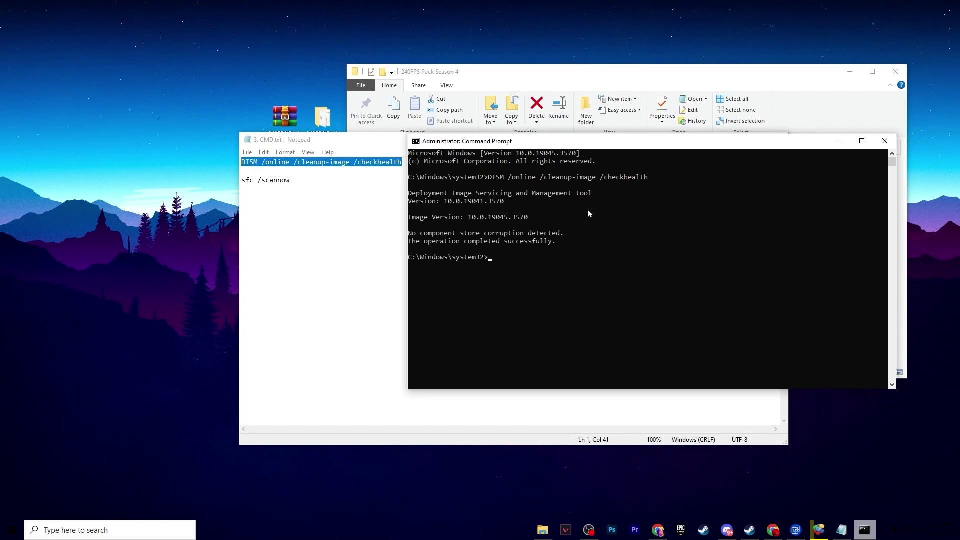
# Step: Copy sfc /scannow from CMD.txt into Command Prompt and run it
pyautogui.moveTo(292, 181); pyautogui.dragTo(216, 182)
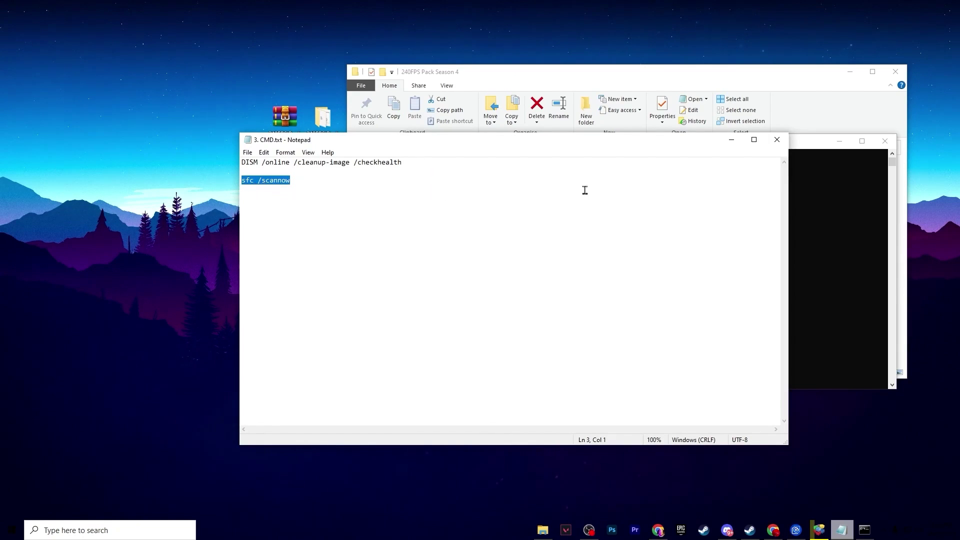
pyautogui.click(833, 231)
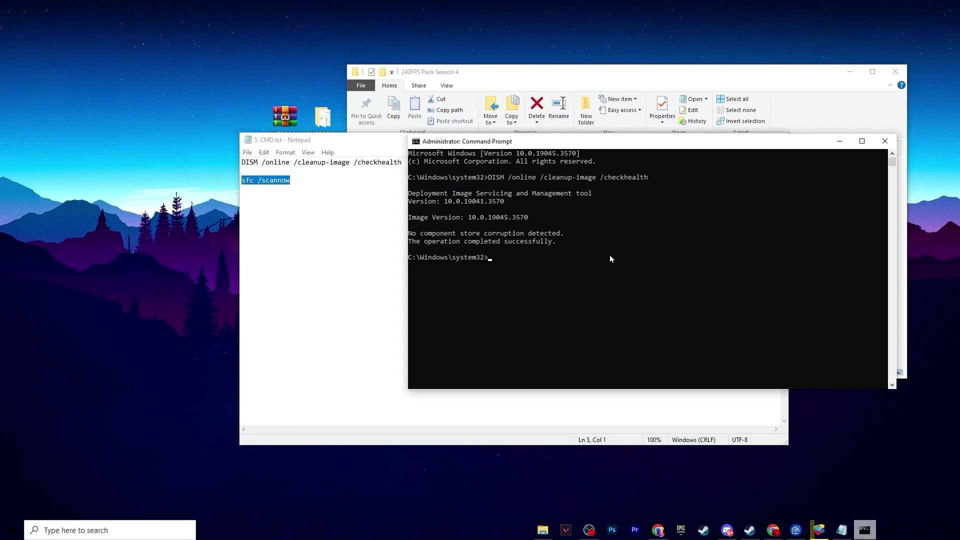
pyautogui.write('sfc /scannow')
pyautogui.press('Return')
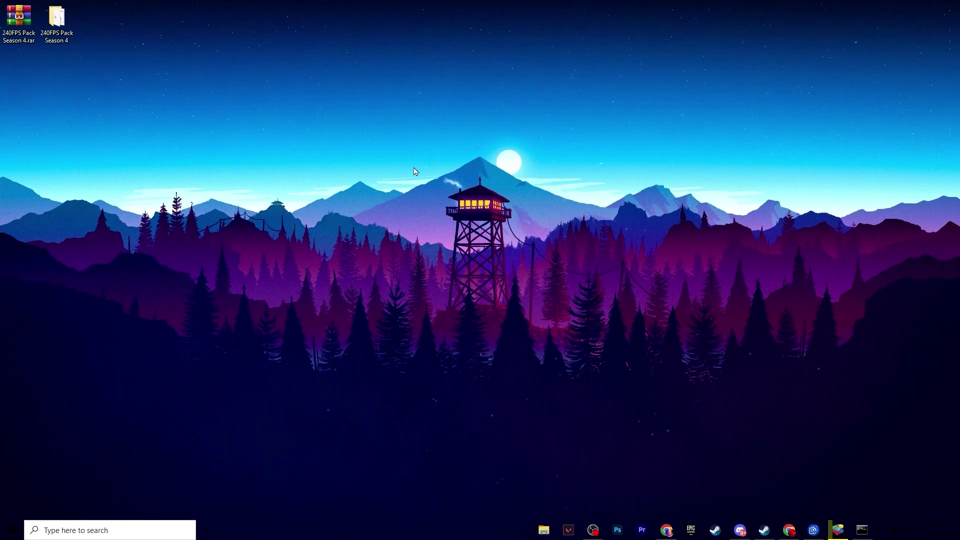
# Step: Open the %localappdata% folder through the Run box
pyautogui.press('super+r')
pyautogui.moveTo(111, 428); pyautogui.dragTo(464, 233)
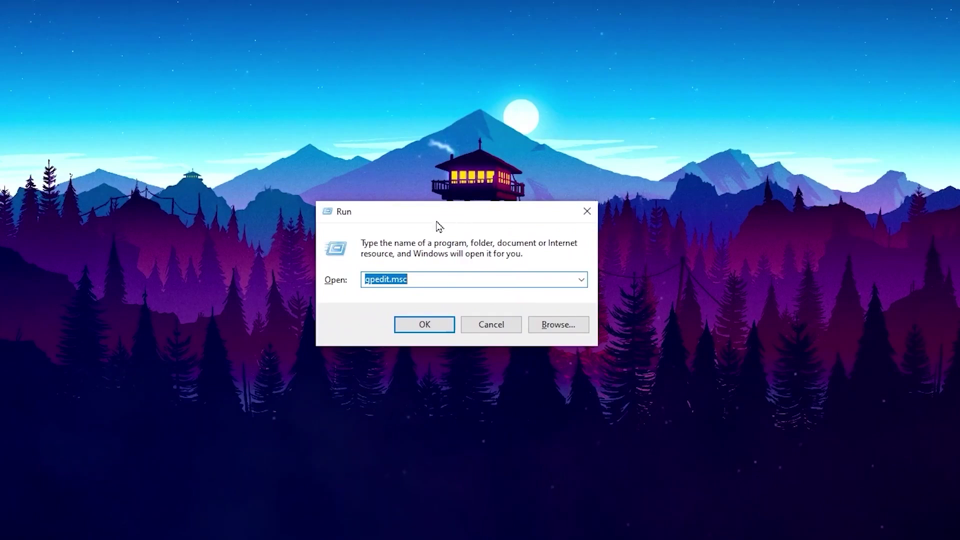
pyautogui.write('%')
pyautogui.click(404, 295)
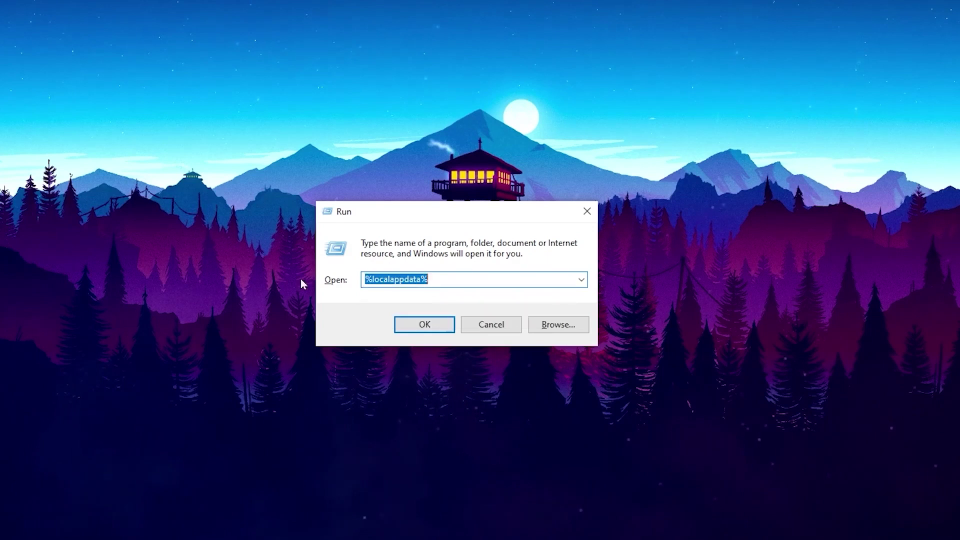
pyautogui.click(424, 324)
pyautogui.scroll(-2, 326, 294)
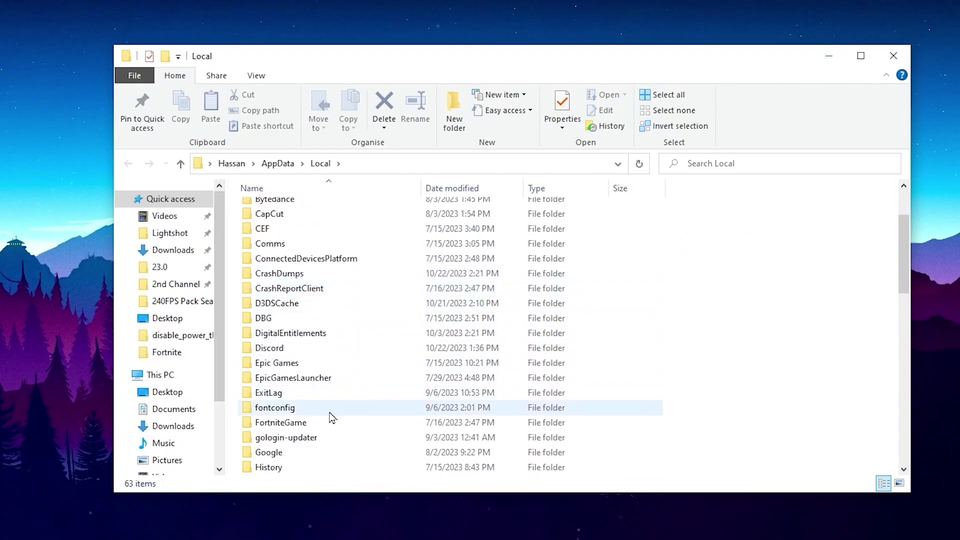
# Step: Navigate into FortniteGame > Saved > Config > WindowsClient and right-click GameUserSettings.ini
pyautogui.doubleClick(288, 427)
pyautogui.doubleClick(279, 212)
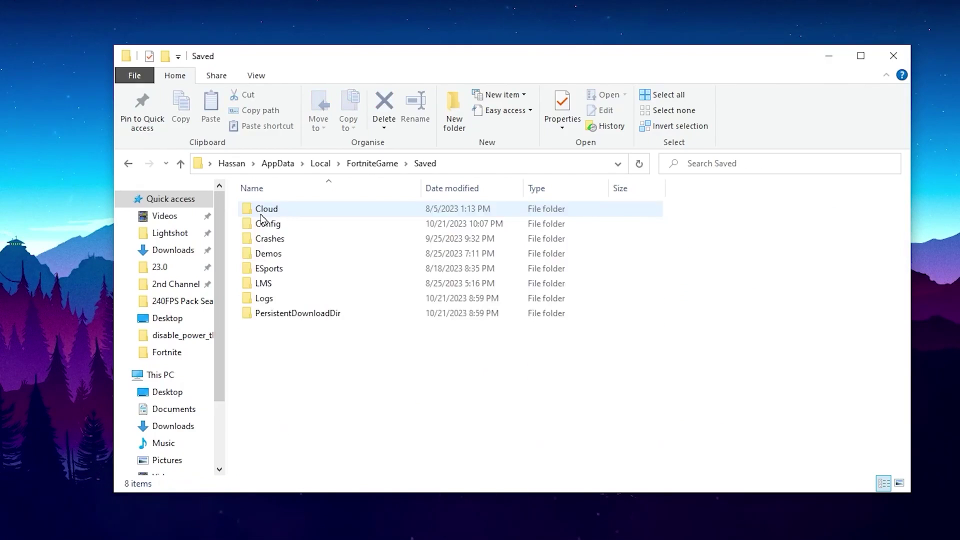
pyautogui.doubleClick(274, 225)
pyautogui.doubleClick(289, 222)
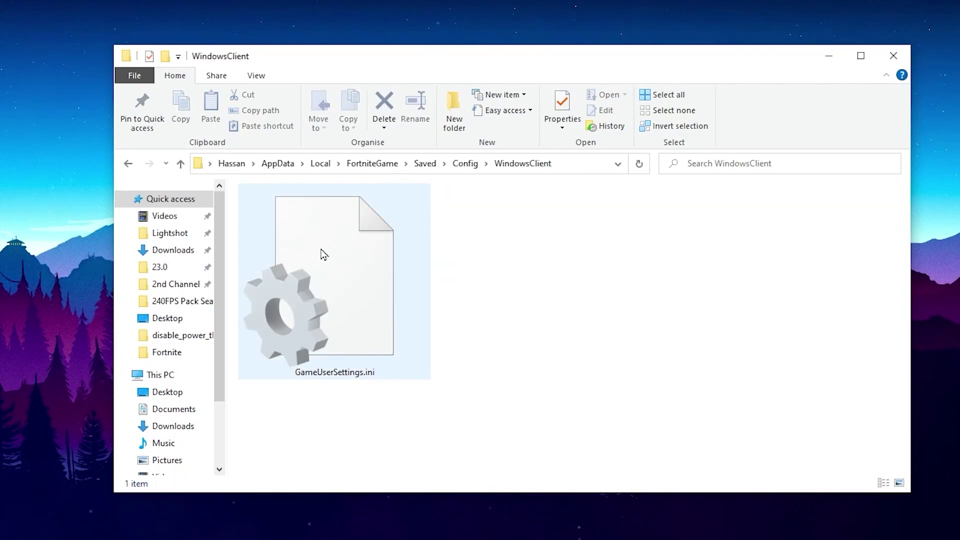
pyautogui.rightClick(306, 253)
# Step: Edit GameUserSettings.ini in Notepad to ResolutionSizeX 1024 and ResolutionSizeY 768, then save
pyautogui.click(353, 288)
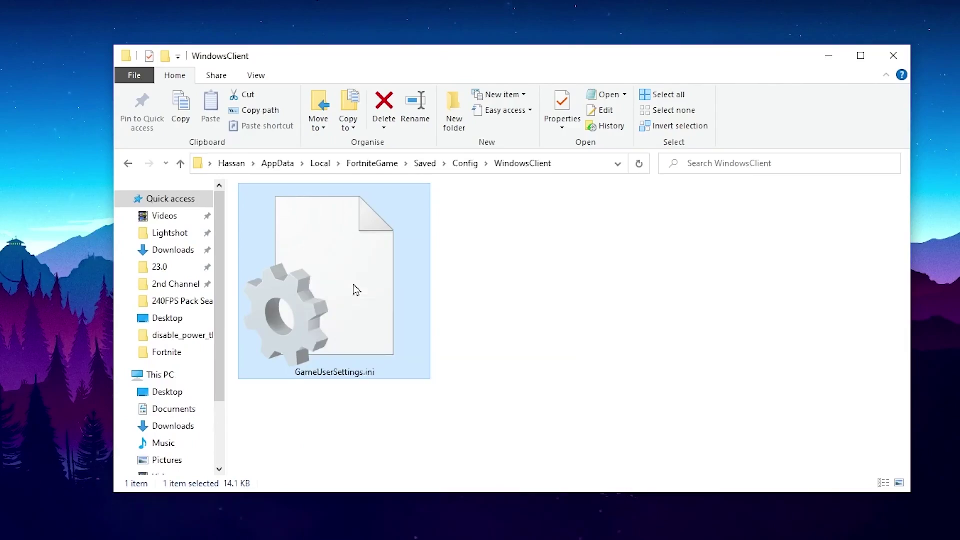
pyautogui.scroll(-5, 264, 253)
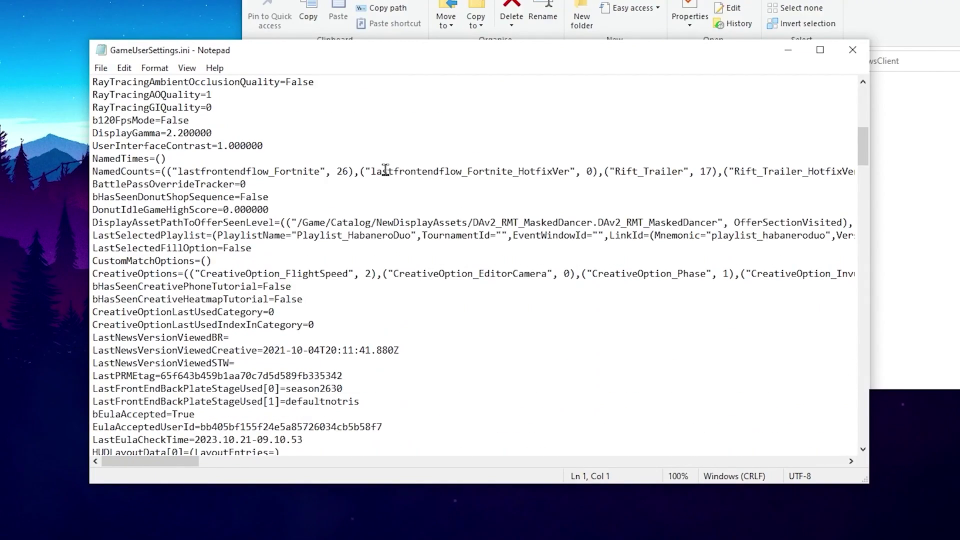
pyautogui.scroll(-10, 384, 172)
pyautogui.scroll(-5, 367, 215)
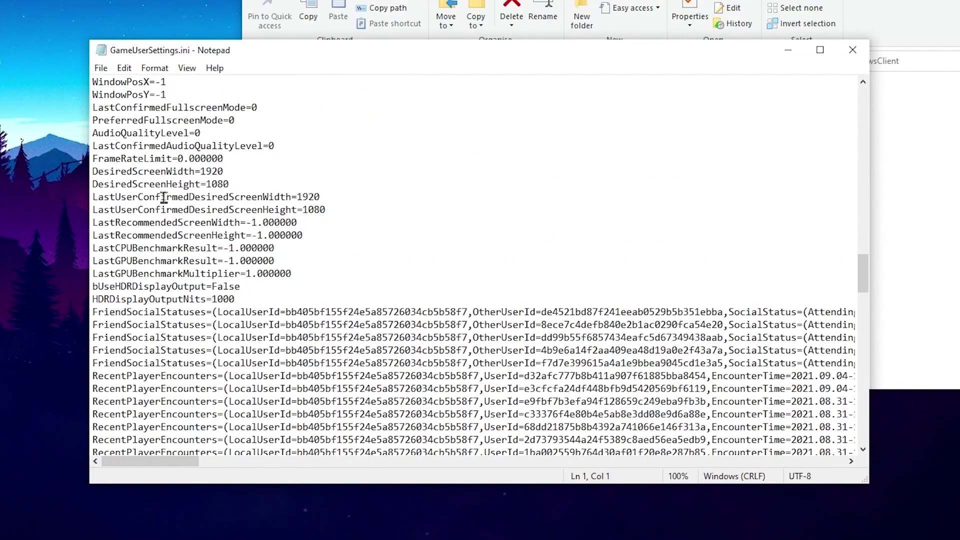
pyautogui.scroll(2, 164, 197)
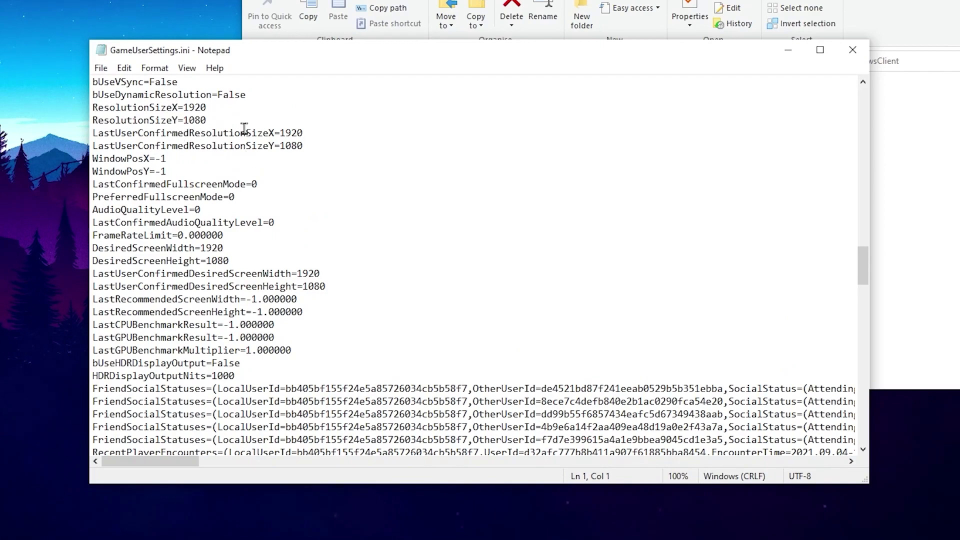
pyautogui.moveTo(212, 108); pyautogui.dragTo(185, 109)
pyautogui.hotkey('shift', 'Right')
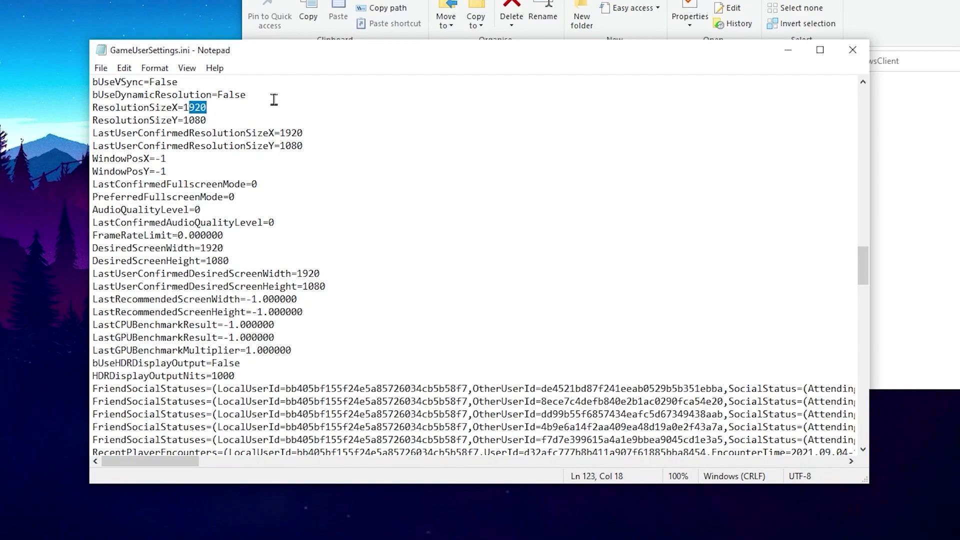
pyautogui.press('BackSpace')
pyautogui.write('02')
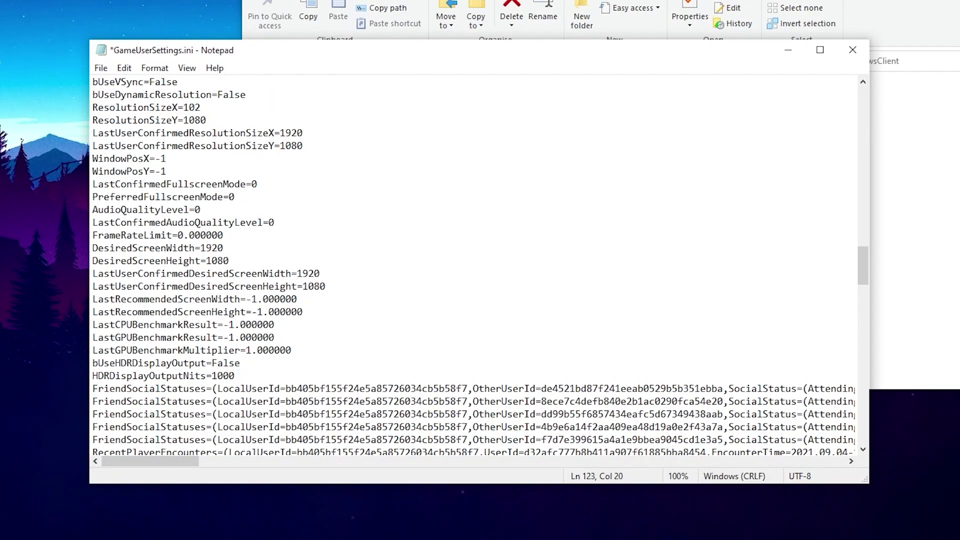
pyautogui.write('4')
pyautogui.press('BackSpace')
pyautogui.press('BackSpace')
pyautogui.press('BackSpace')
pyautogui.write('76')
pyautogui.click(100, 67)
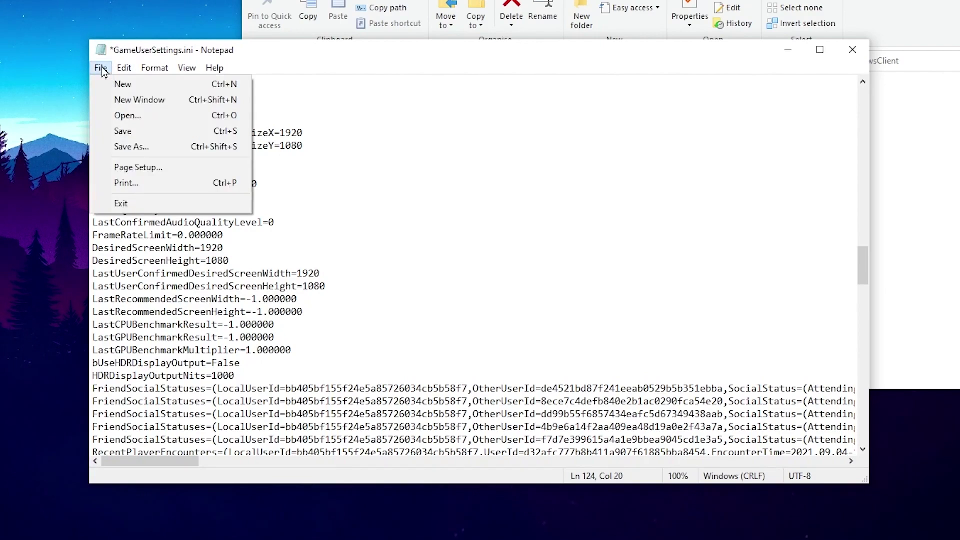
pyautogui.click(124, 129)
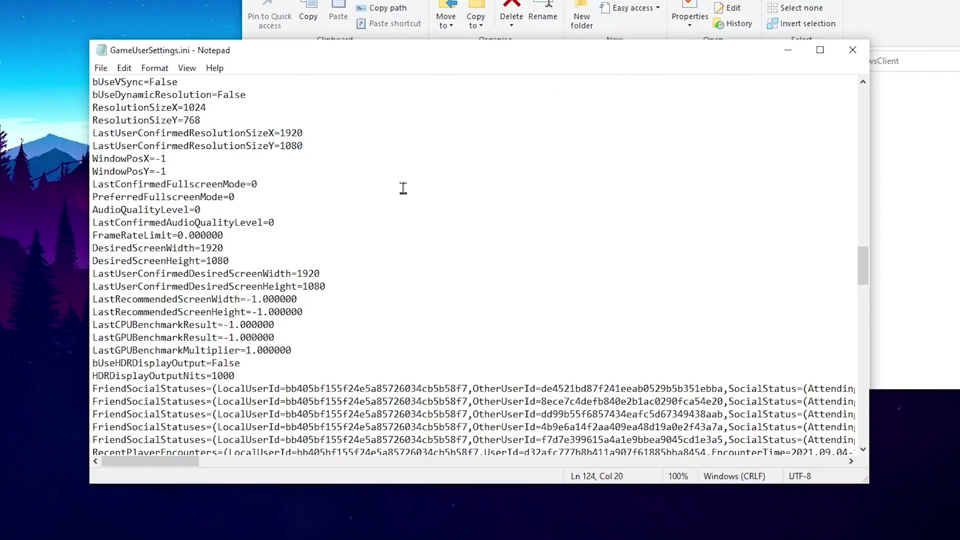
pyautogui.click(854, 51)
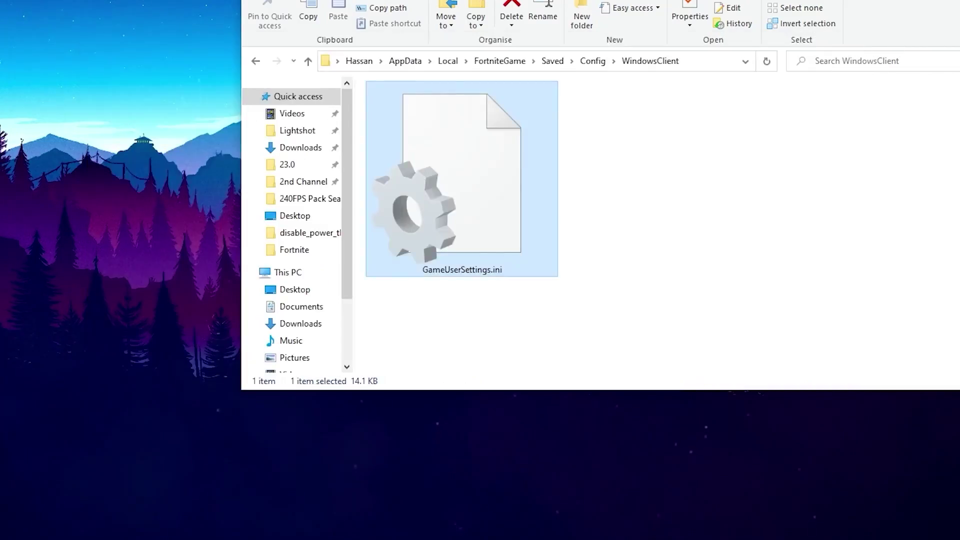